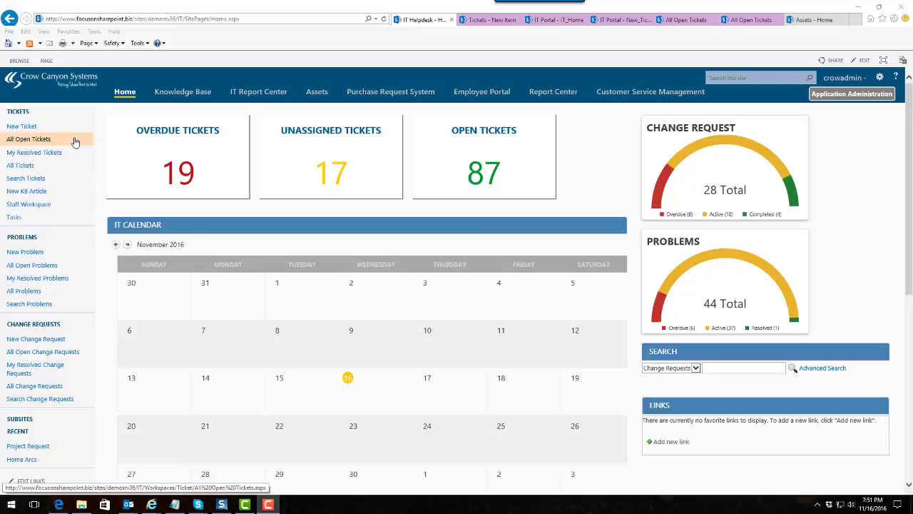
Step: Review the All Open Tickets list, then bring up the blank 'Tickets - New Item' form
left_click(32, 140)
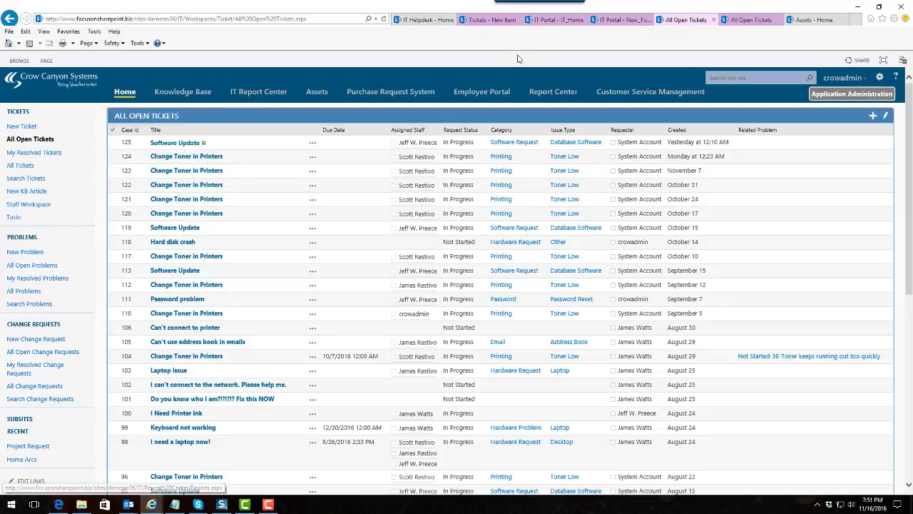
left_click(476, 21)
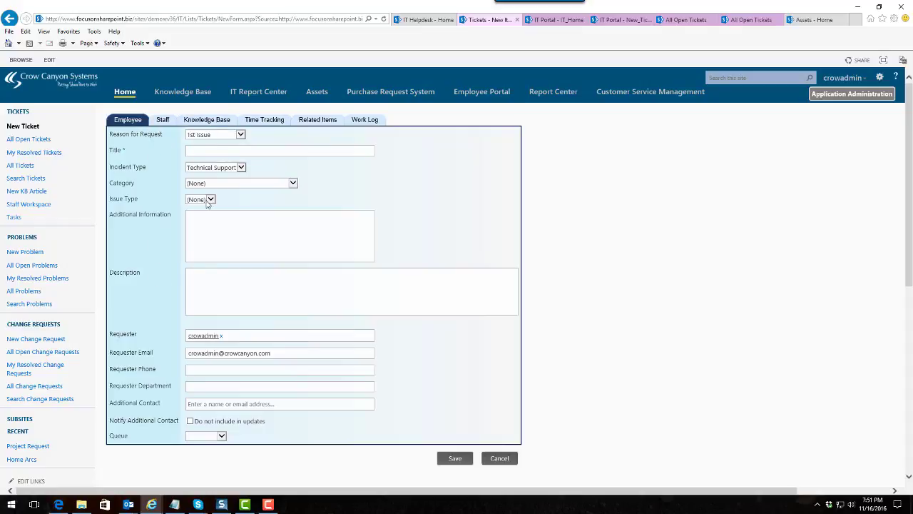
Step: View the IT Portal home page, then its Submit New Ticket form
left_click(546, 22)
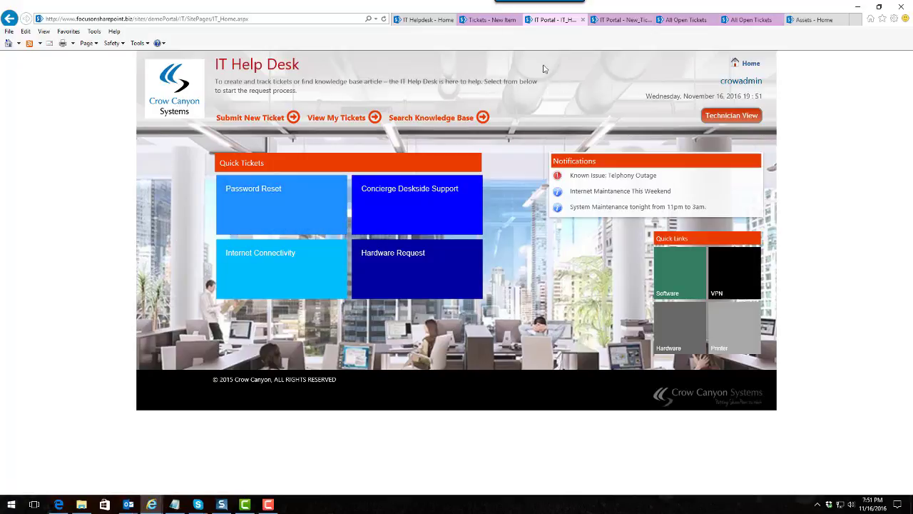
left_click(615, 20)
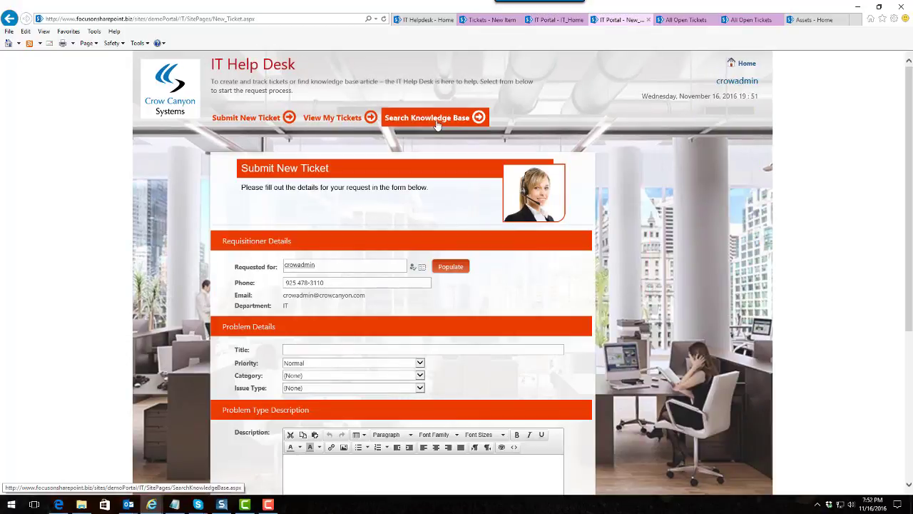
Step: Return to the IT Helpdesk home dashboard, then back to the All Open Tickets list
left_click(424, 20)
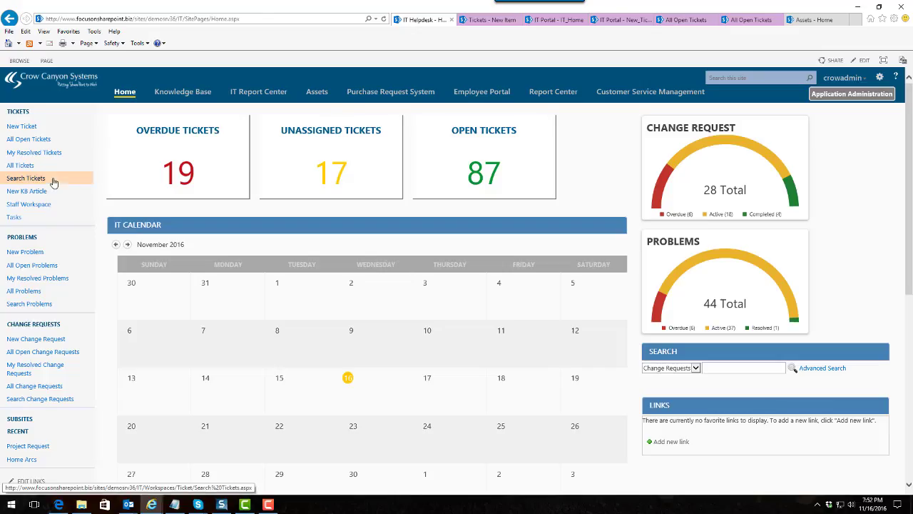
left_click(685, 20)
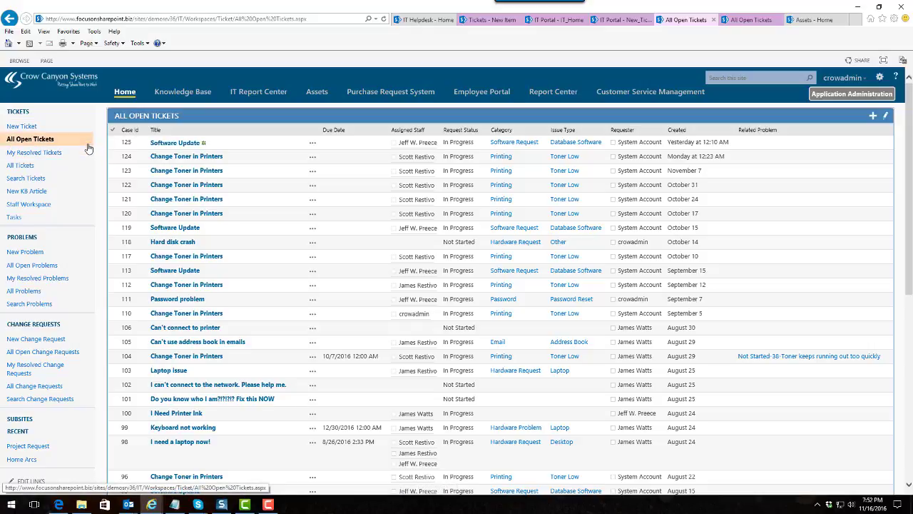
Step: Show ticket 125 'Software Update' edit form and scroll through its fields to the bottom
left_click(735, 21)
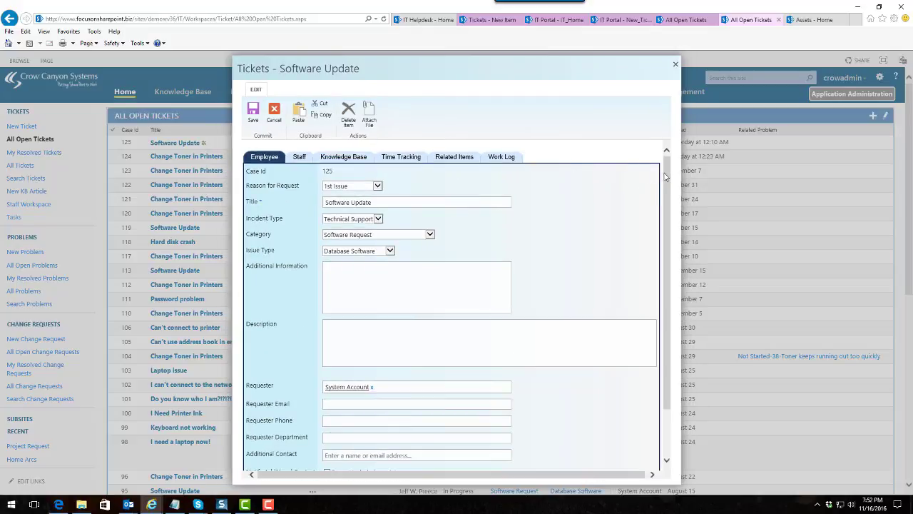
left_click_drag(665, 177, 661, 249)
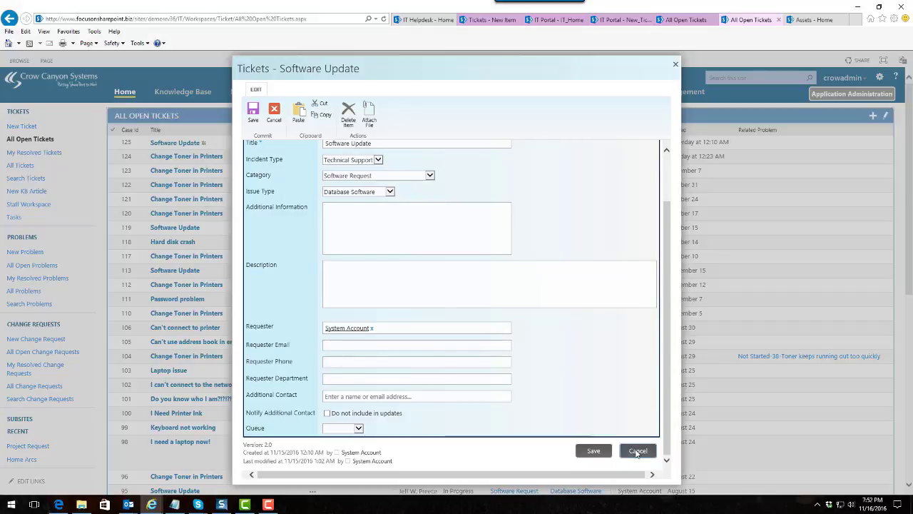
Step: Cancel the Software Update ticket edit, returning to All Open Tickets unchanged
left_click(637, 451)
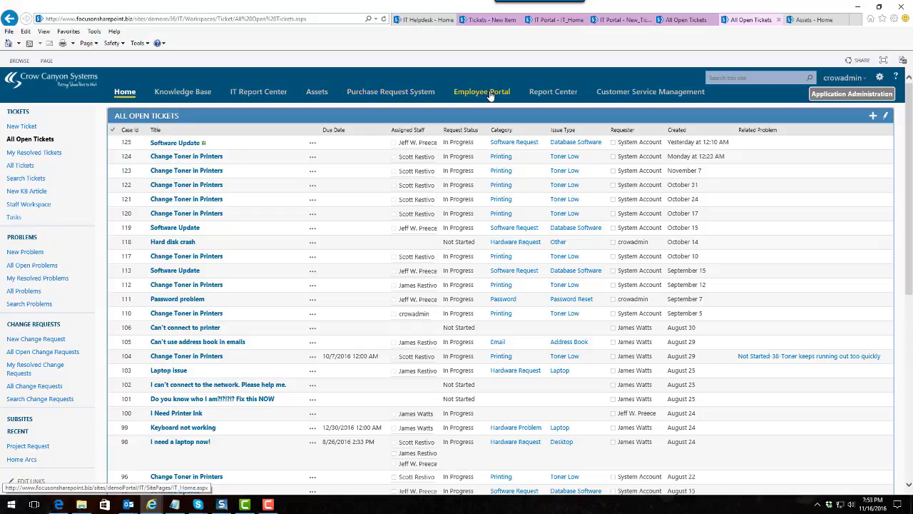
Step: View the Assigned Staff - Open Tickets chart in IT Report Center, then return Home
left_click(259, 96)
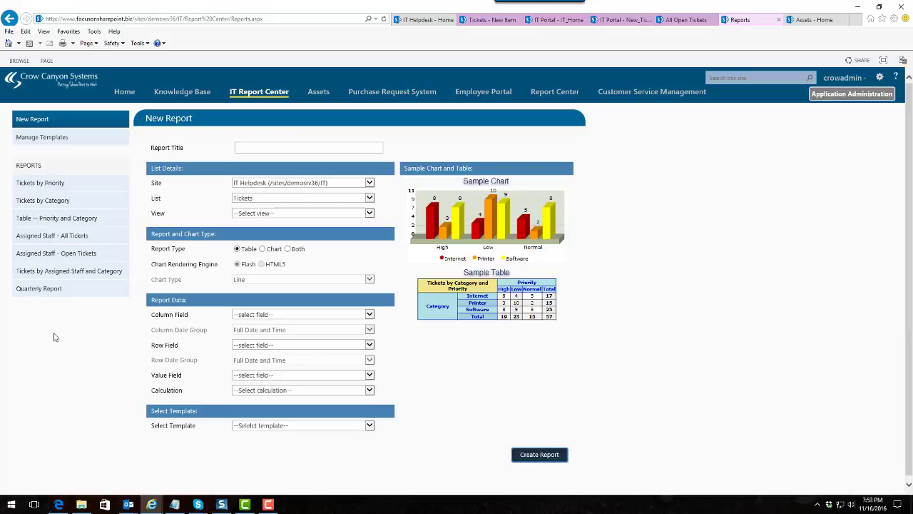
left_click(61, 256)
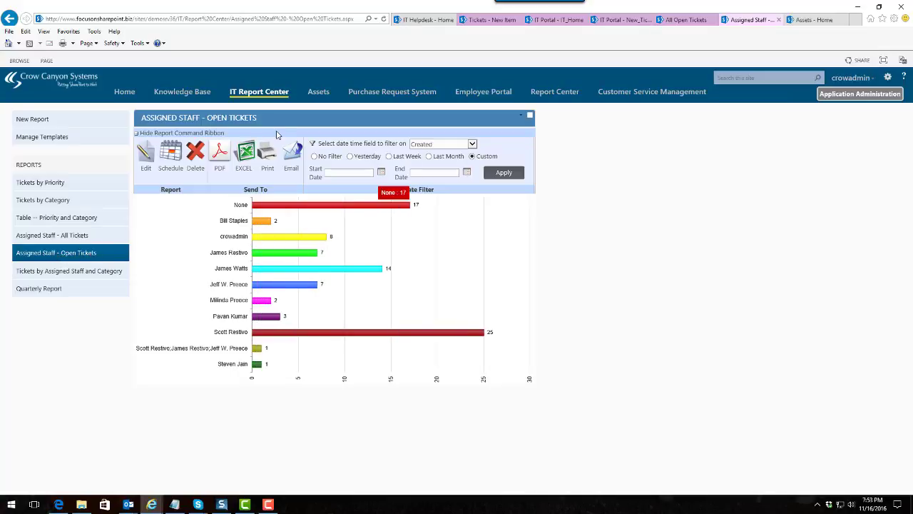
left_click(123, 92)
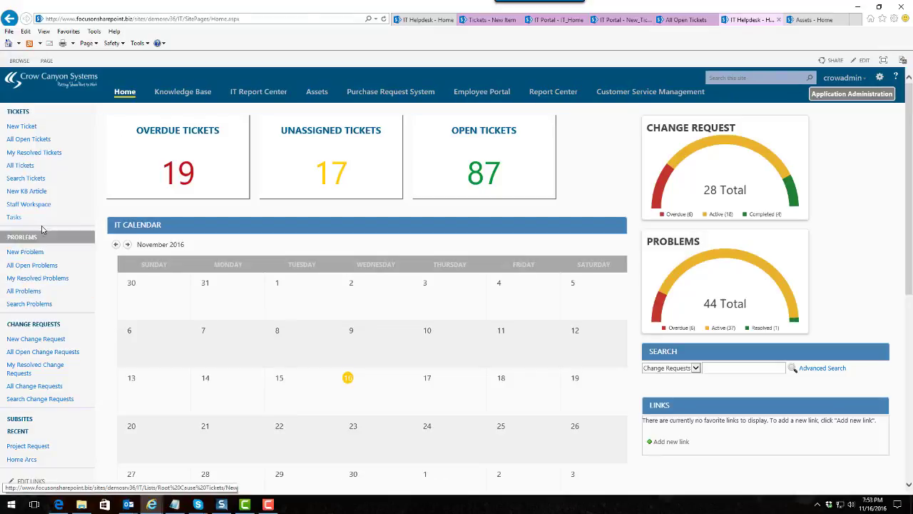
Step: Browse the Staff Workspace, then view the Manager Dashboard with overdue tickets and staff-load charts
left_click(33, 207)
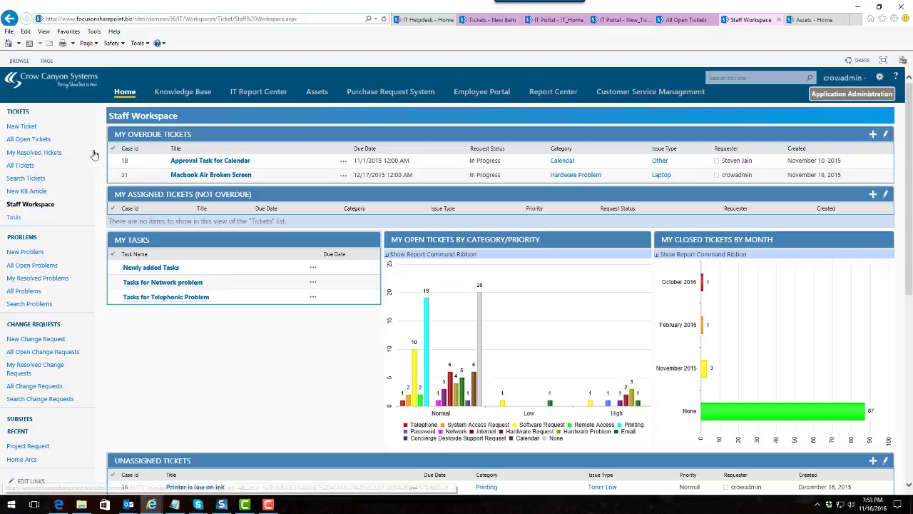
left_click(19, 127)
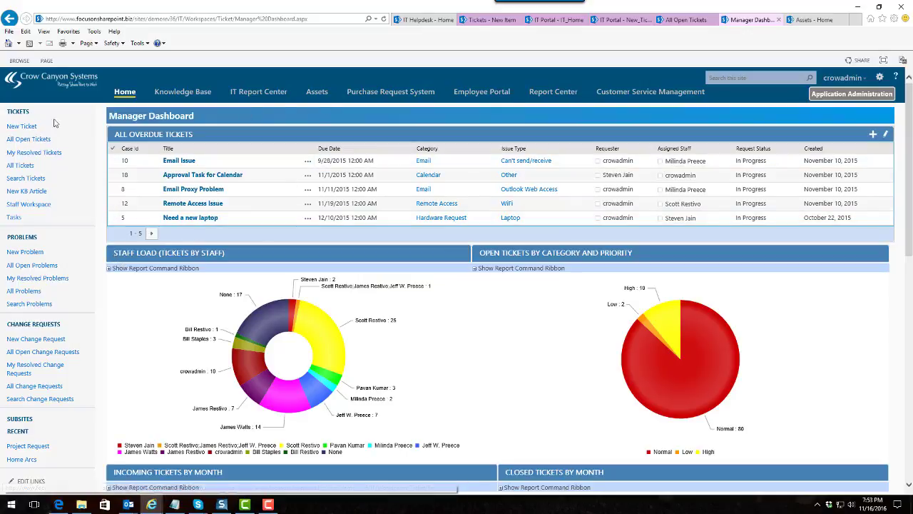
Step: Open the Assets home dashboard in a new tab, then return to the IT Helpdesk Home
right_click(319, 93)
left_click(344, 116)
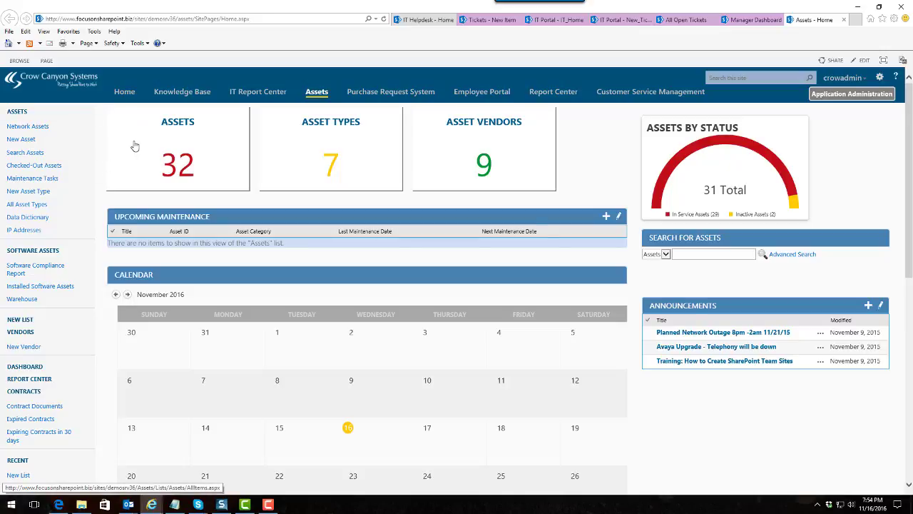
left_click(125, 93)
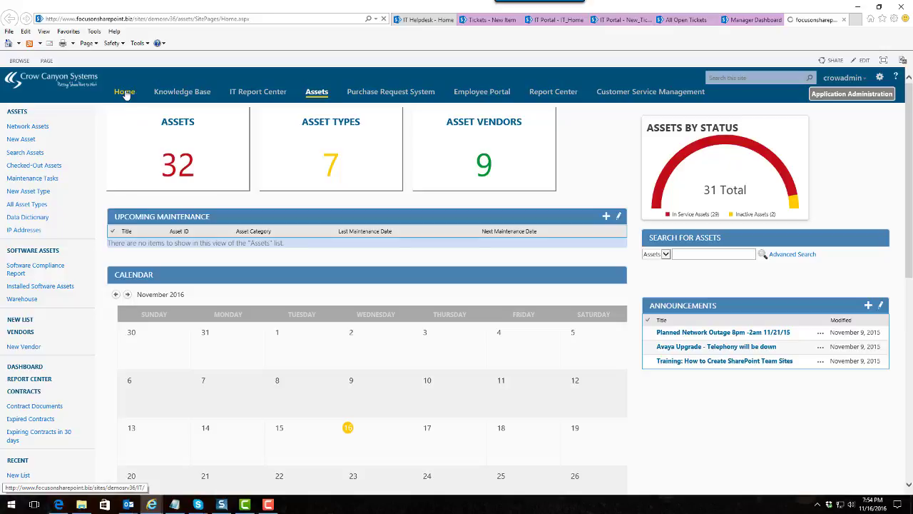